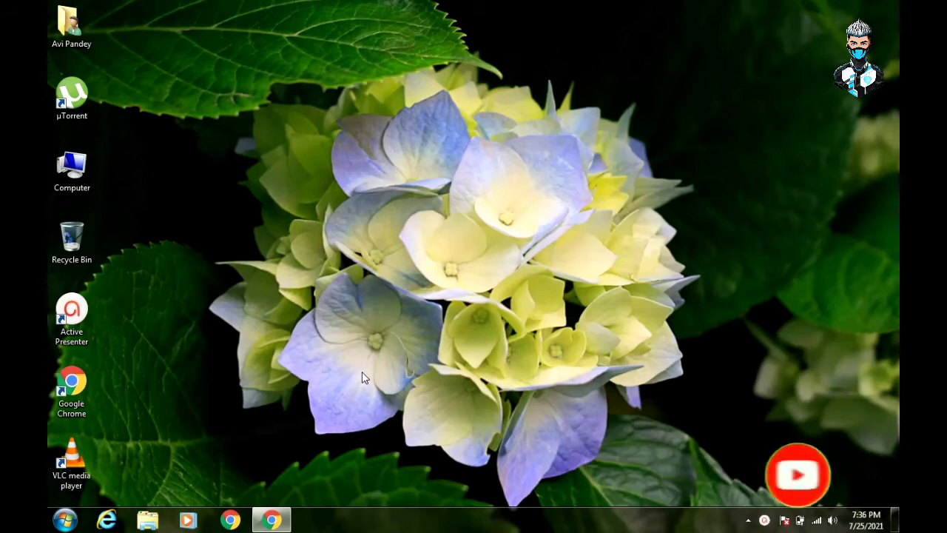
Restore the minimized Chrome window showing the GoDaddy My Products page.
{"action": "left_click", "coordinate": [273, 521]}
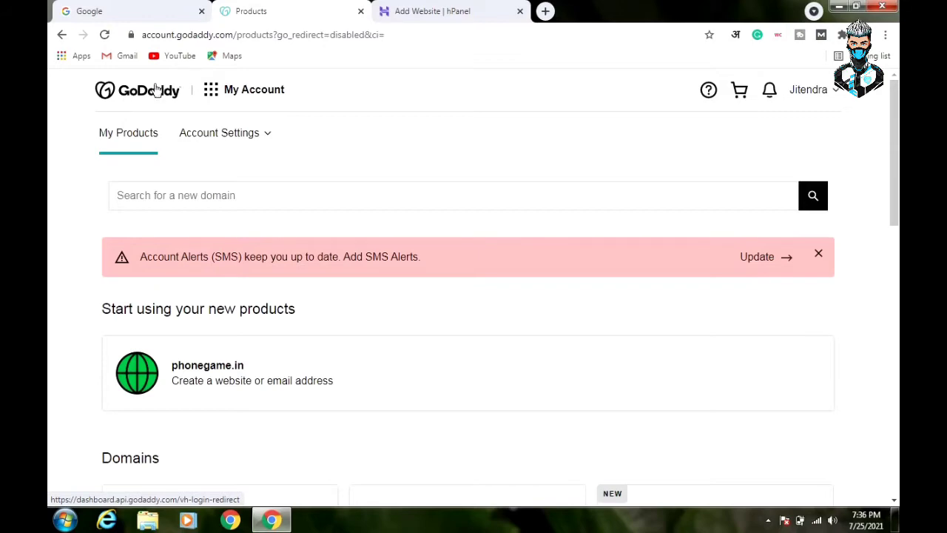
Reload My Products from the account menu and scroll to the product list with phonegame.in.
{"action": "left_click", "coordinate": [820, 92]}
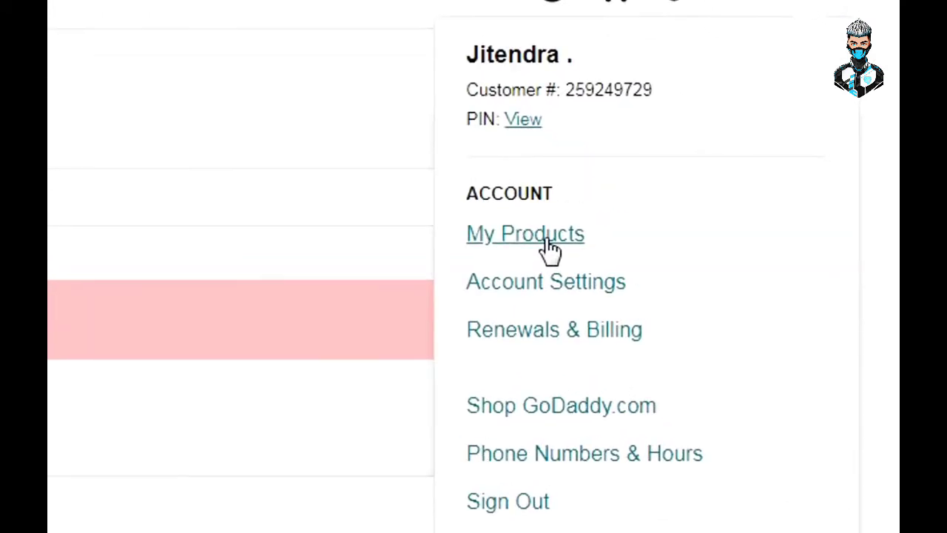
{"action": "left_click", "coordinate": [548, 244]}
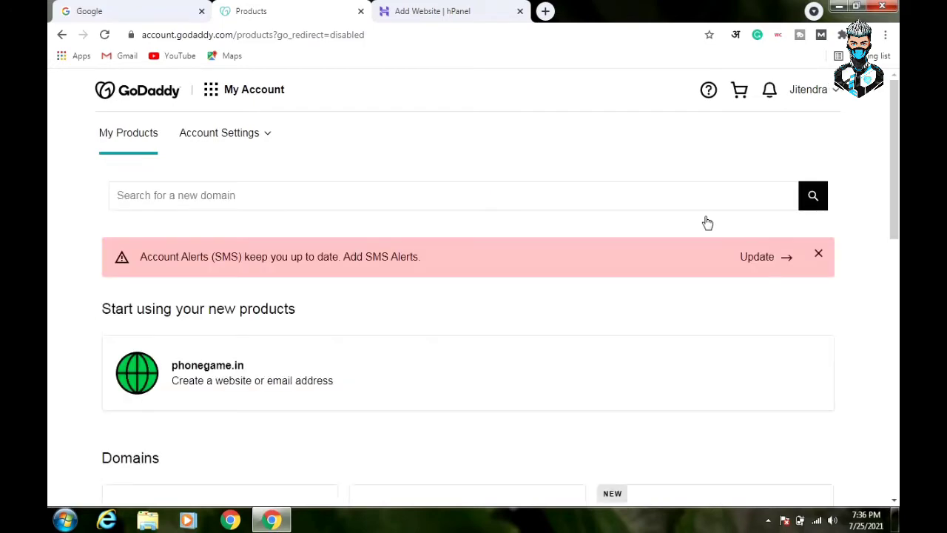
{"action": "scroll", "coordinate": [707, 223], "scroll_direction": "down", "scroll_amount": 5}
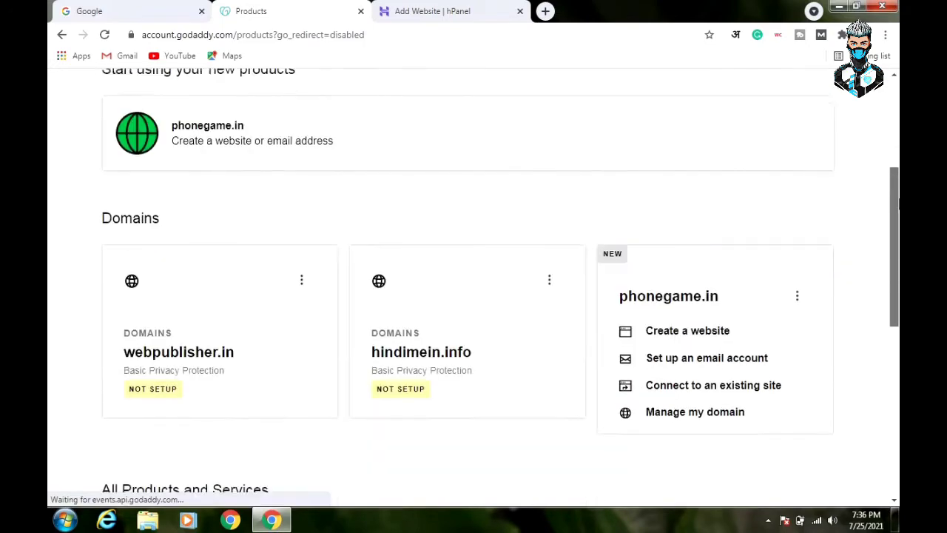
{"action": "scroll", "coordinate": [501, 281], "scroll_direction": "down", "scroll_amount": 4}
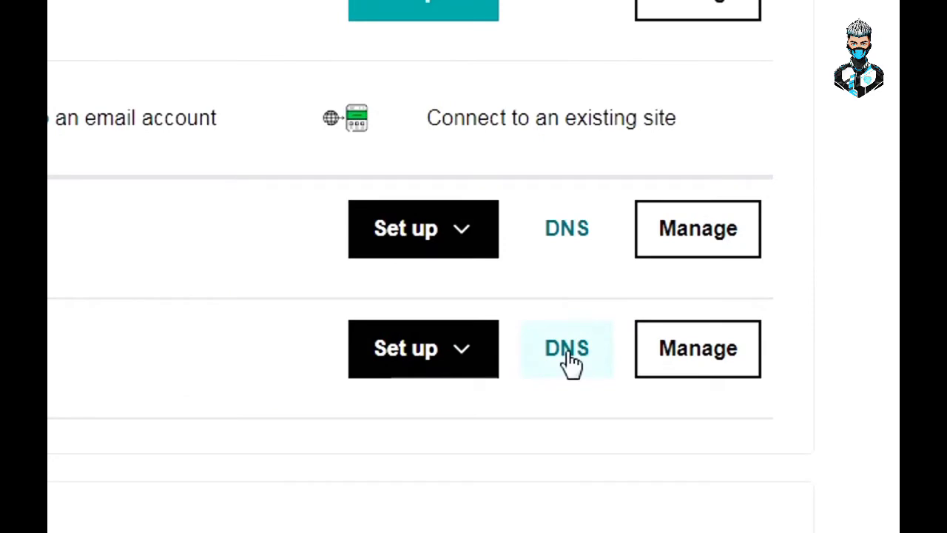
Open phonegame.in's DNS settings and start changing its nameservers.
{"action": "left_click", "coordinate": [568, 359]}
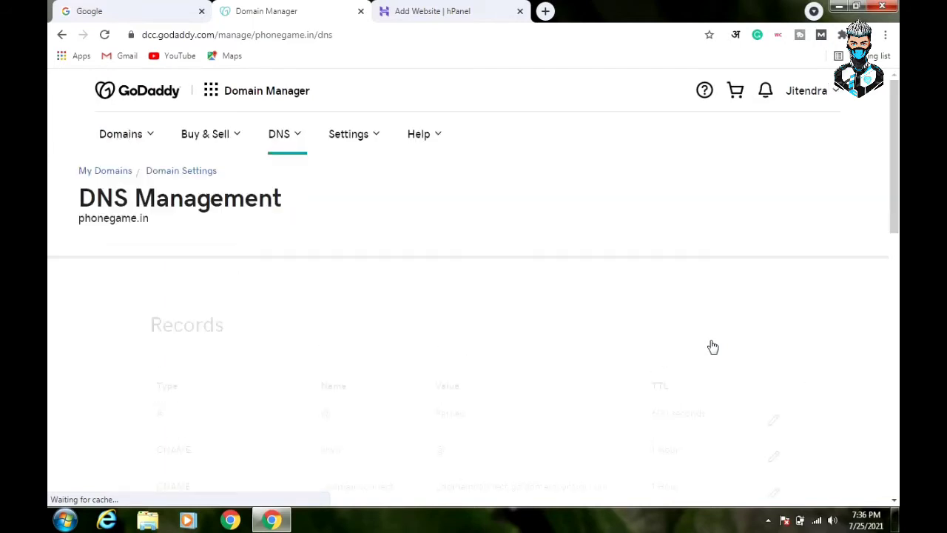
{"action": "left_click_drag", "start_coordinate": [895, 114], "coordinate": [871, 300]}
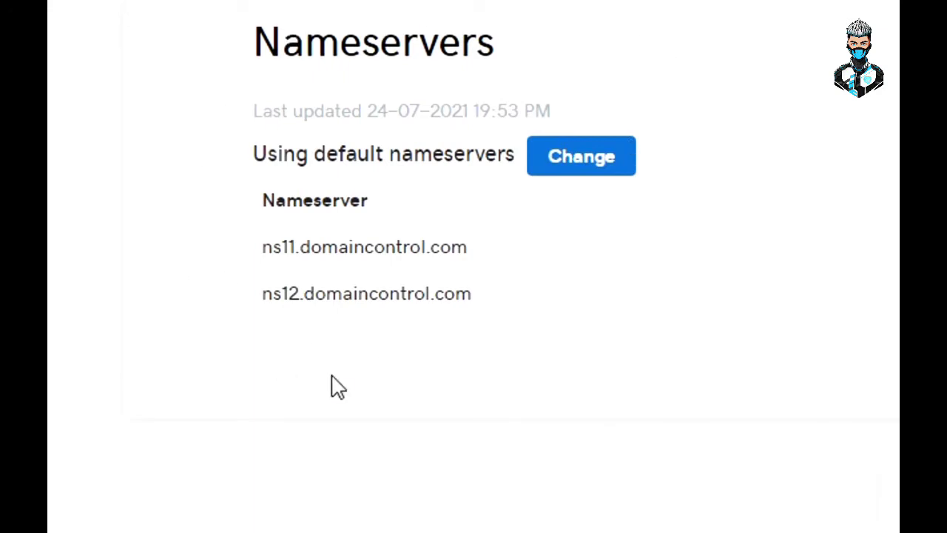
{"action": "left_click", "coordinate": [582, 161]}
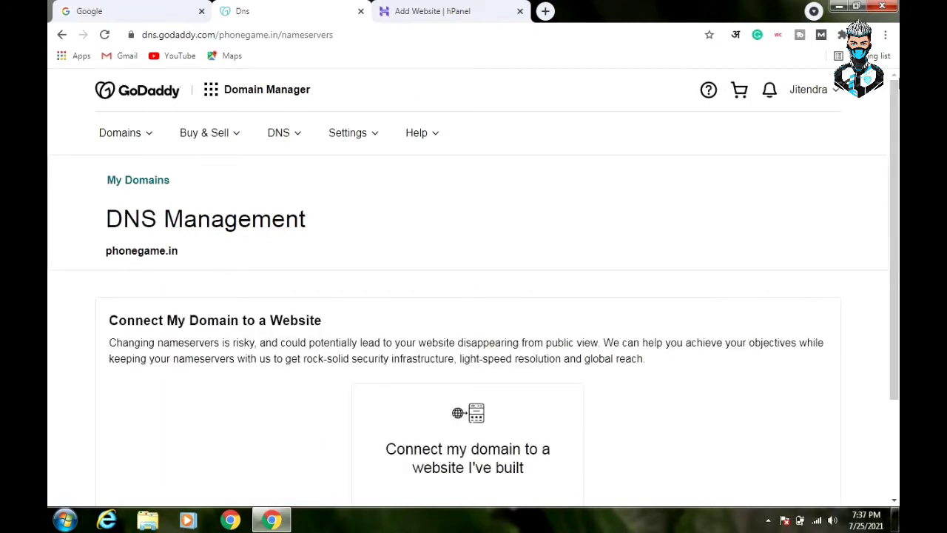
Choose 'Enter my own nameservers (advanced)' for phonegame.in, then switch to hPanel's Add Website page.
{"action": "scroll", "coordinate": [473, 296], "scroll_direction": "down", "scroll_amount": 2}
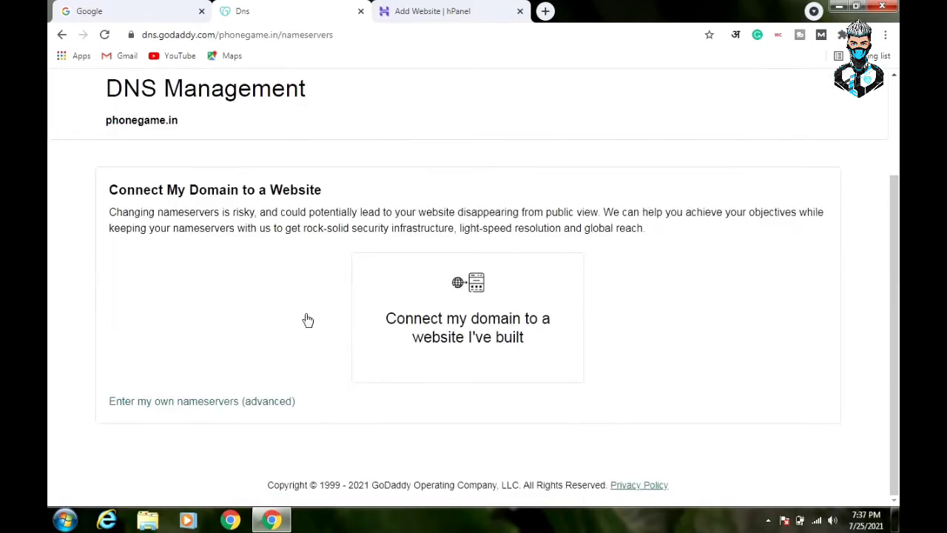
{"action": "left_click", "coordinate": [163, 403]}
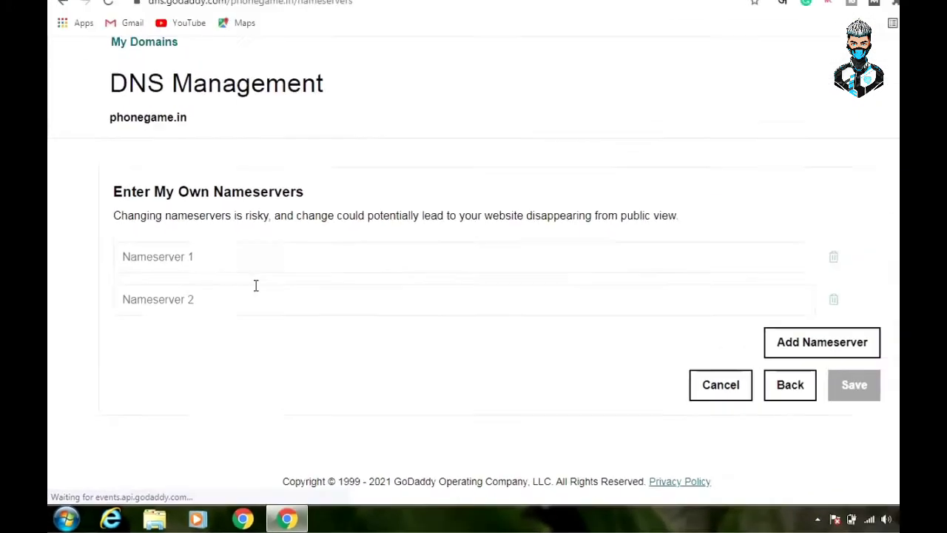
{"action": "left_click", "coordinate": [198, 257]}
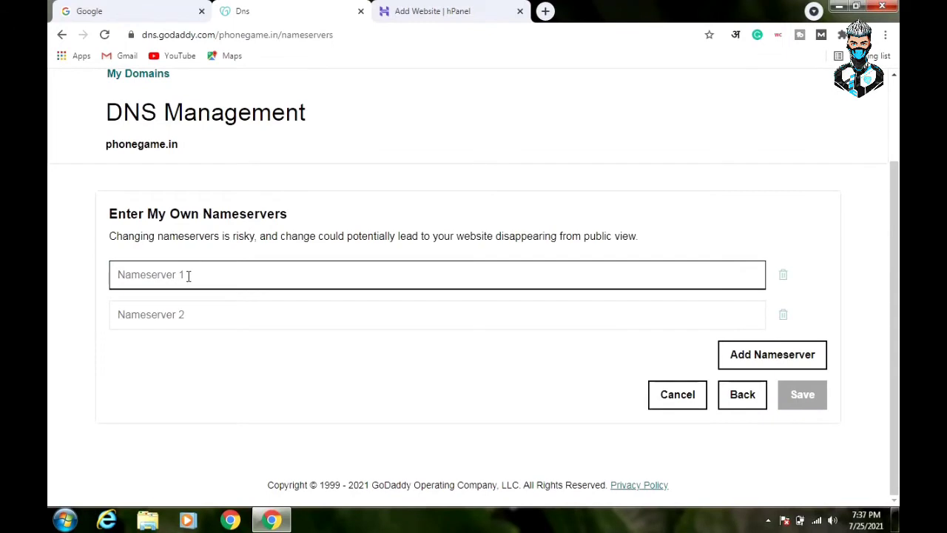
{"action": "left_click", "coordinate": [447, 8]}
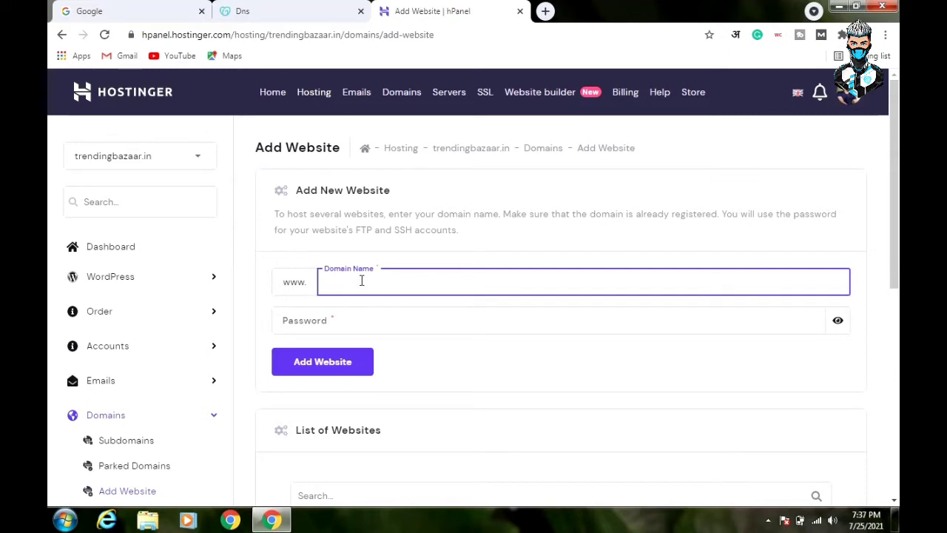
{"action": "left_click", "coordinate": [266, 95]}
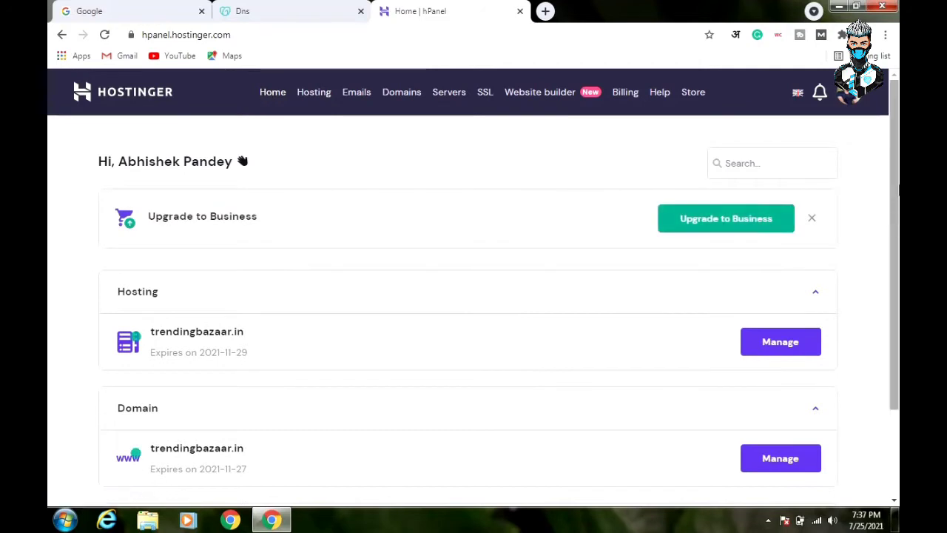
{"action": "scroll", "coordinate": [898, 164], "scroll_direction": "down", "scroll_amount": 2}
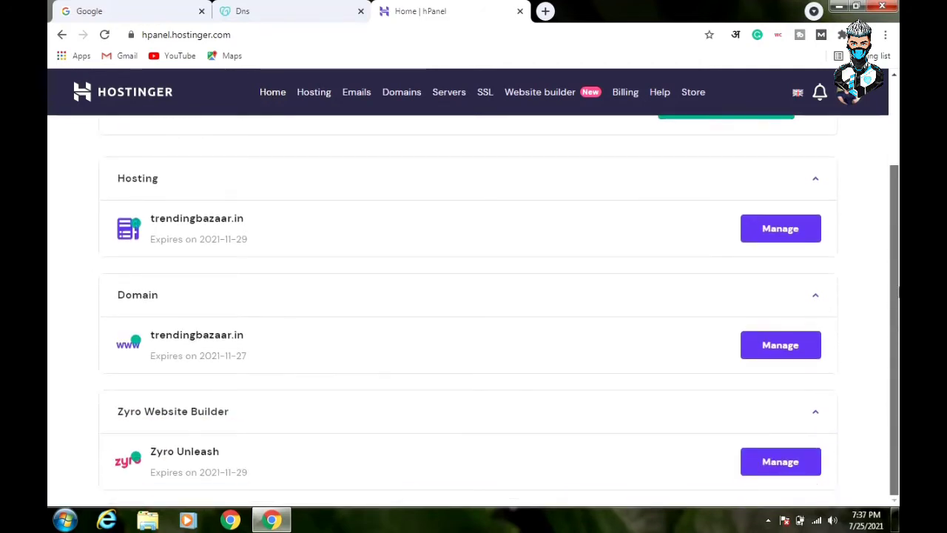
{"action": "scroll", "coordinate": [898, 293], "scroll_direction": "up", "scroll_amount": 2}
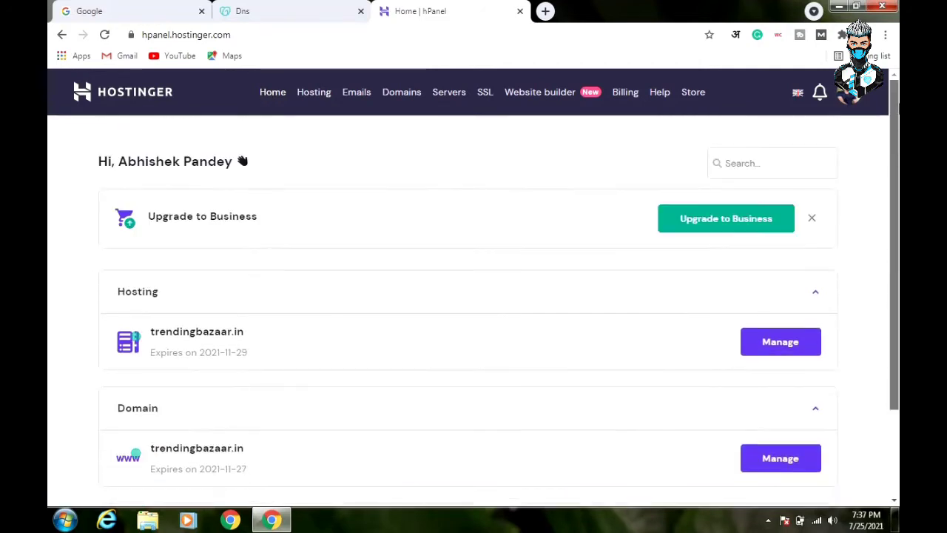
{"action": "left_click", "coordinate": [314, 101]}
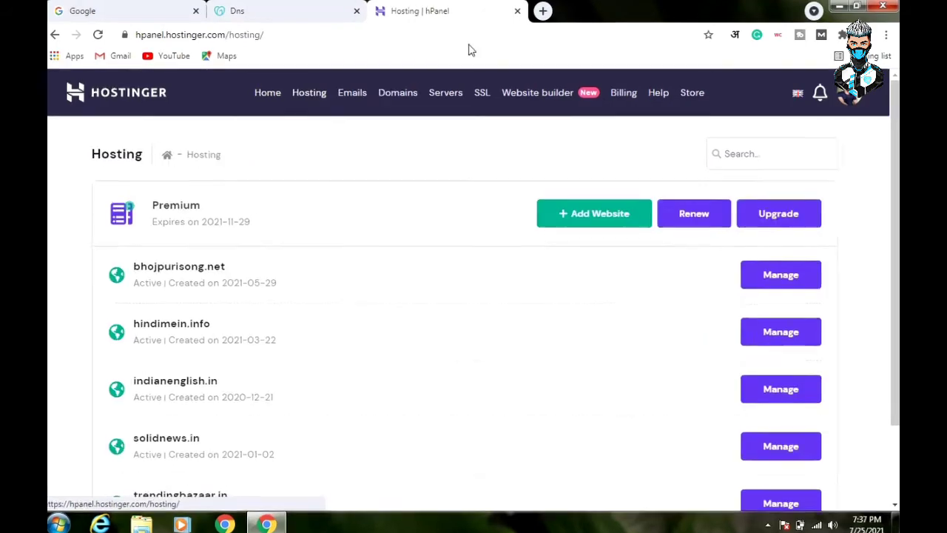
{"action": "scroll", "coordinate": [758, 148], "scroll_direction": "down", "scroll_amount": 1}
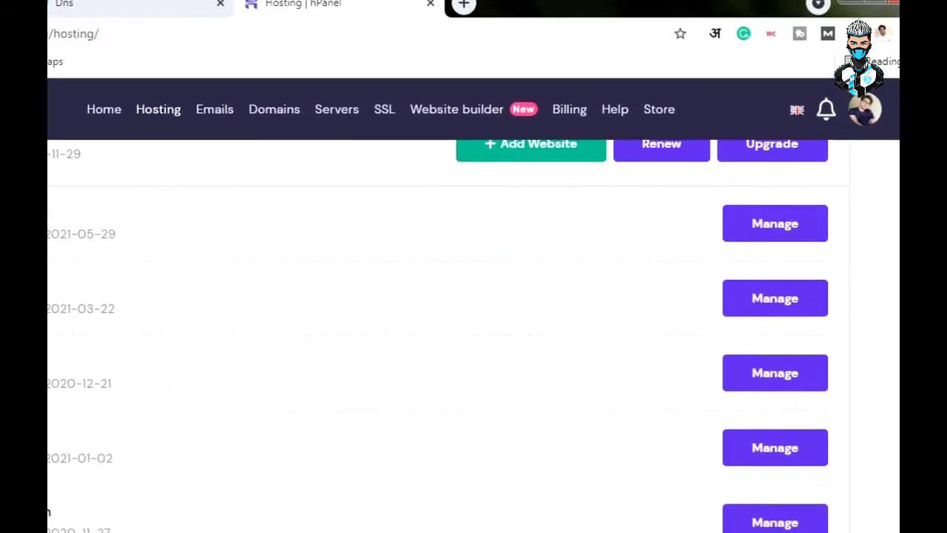
{"action": "scroll", "coordinate": [502, 310], "scroll_direction": "up", "scroll_amount": 2}
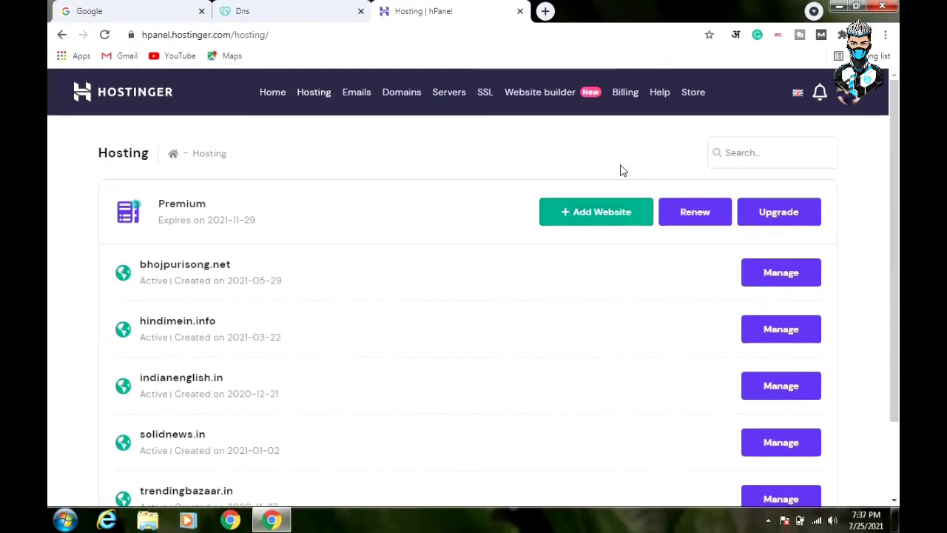
{"action": "left_click", "coordinate": [585, 213]}
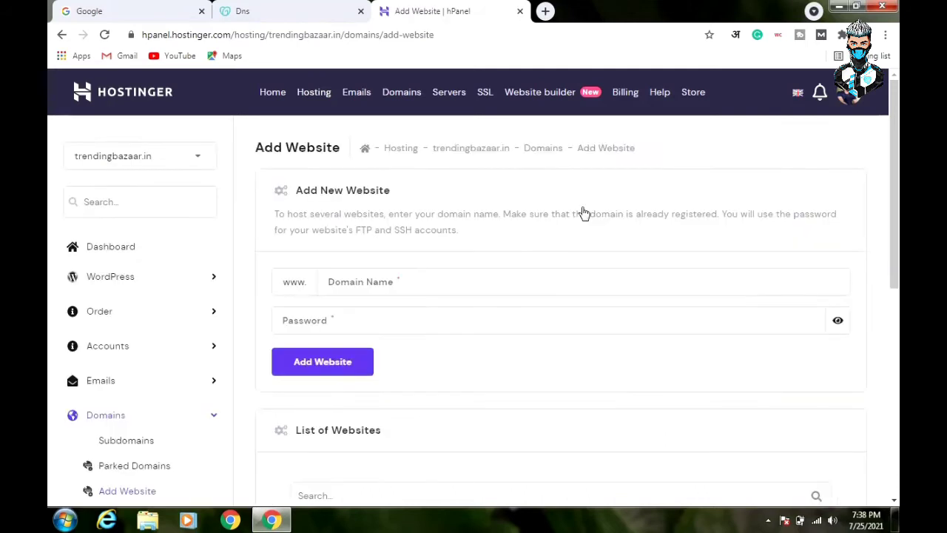
Copy phonegame.in from the GoDaddy page into hPanel's domain name field.
{"action": "left_click", "coordinate": [374, 280]}
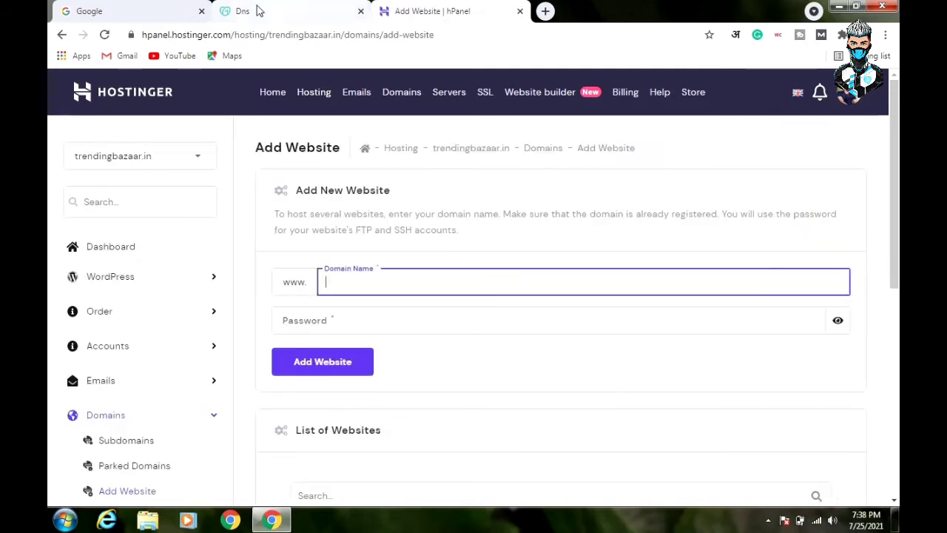
{"action": "left_click", "coordinate": [258, 11]}
{"action": "left_click_drag", "start_coordinate": [177, 145], "coordinate": [106, 149]}
{"action": "key", "text": "ctrl+c"}
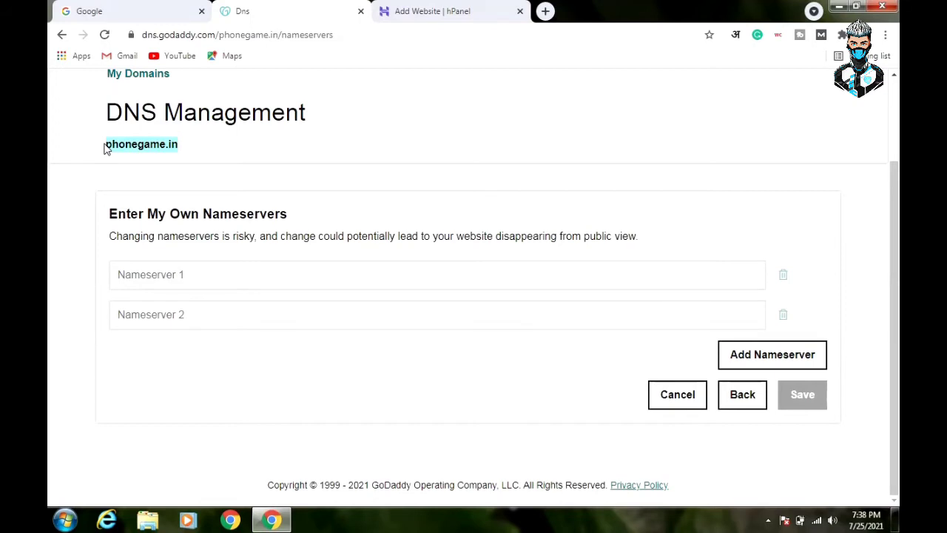
{"action": "left_click", "coordinate": [459, 9]}
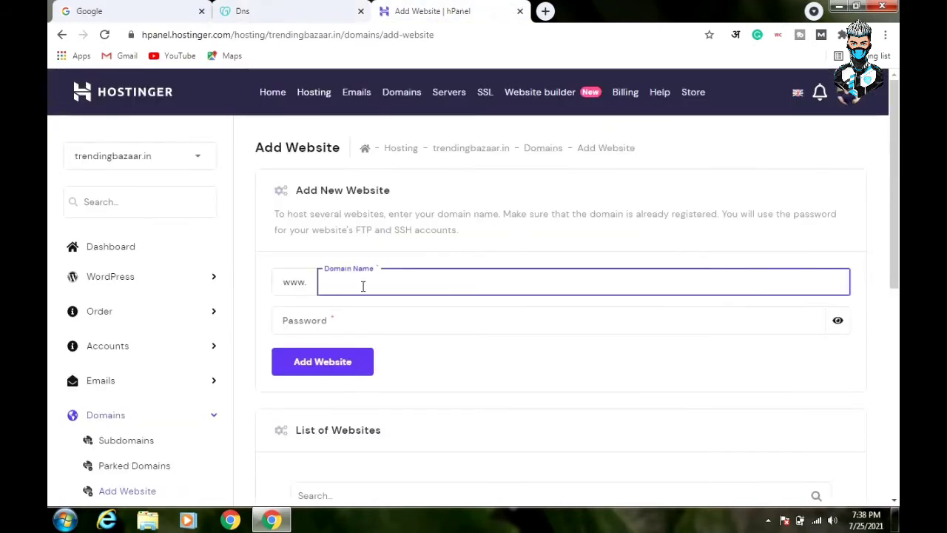
{"action": "key", "text": "ctrl+v"}
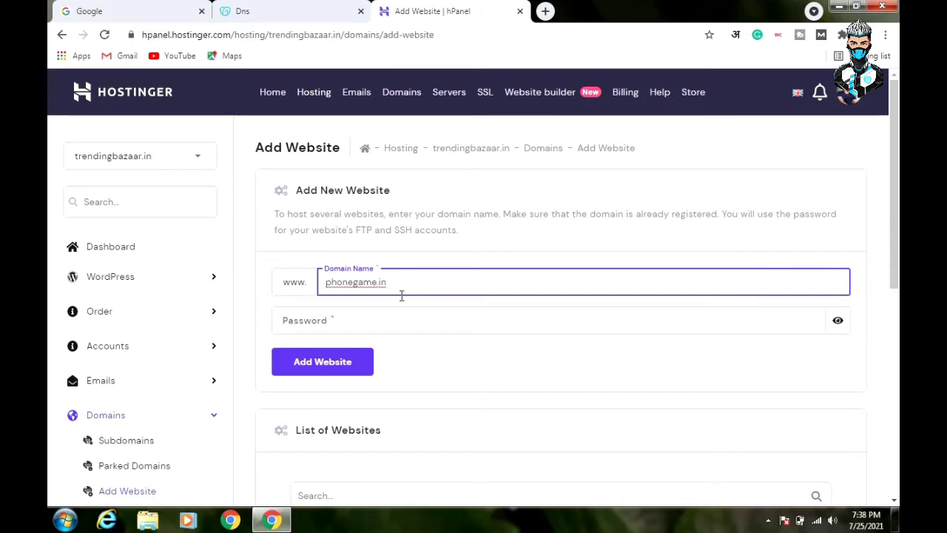
Set a website password, add phonegame.in as a website, and return to the Hosting list.
{"action": "left_click", "coordinate": [333, 321]}
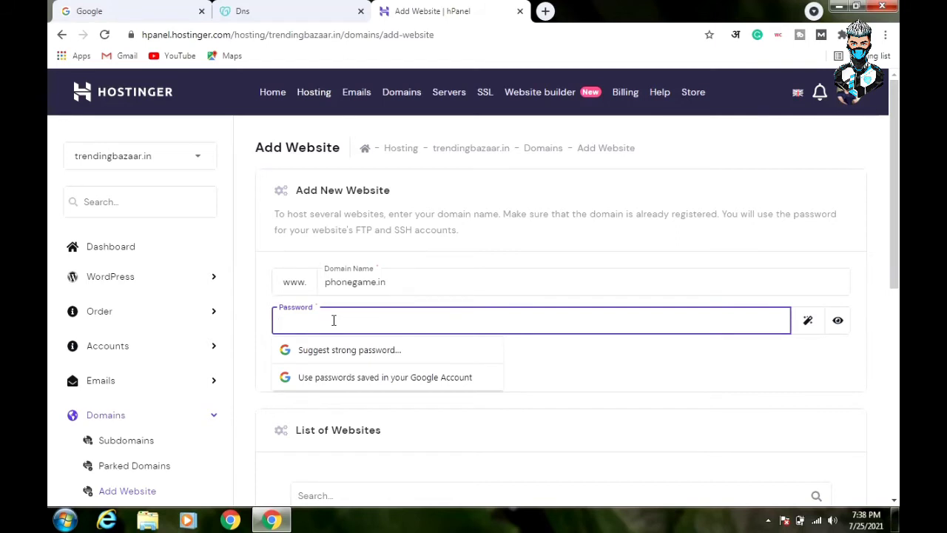
{"action": "type", "text": "phonegame"}
{"action": "left_click", "coordinate": [641, 364]}
{"action": "left_click", "coordinate": [338, 371]}
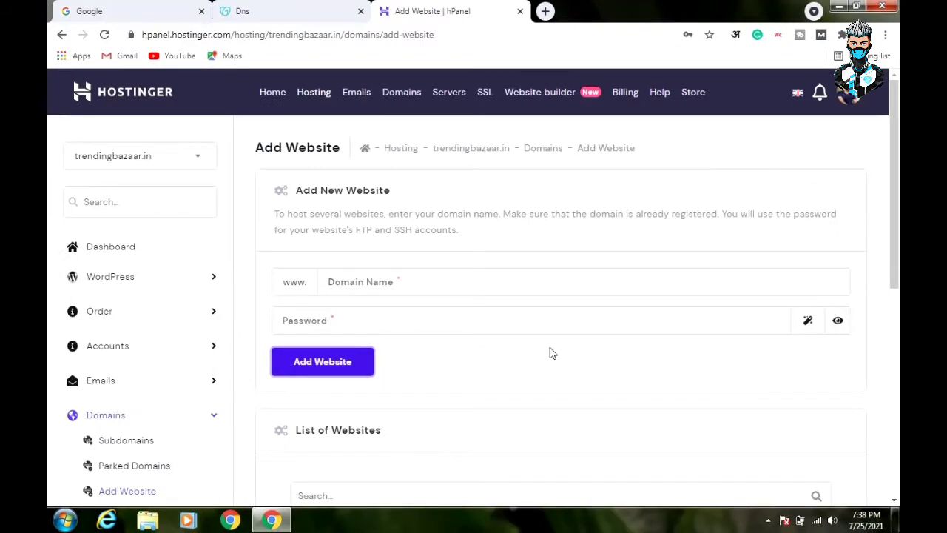
{"action": "left_click", "coordinate": [312, 94]}
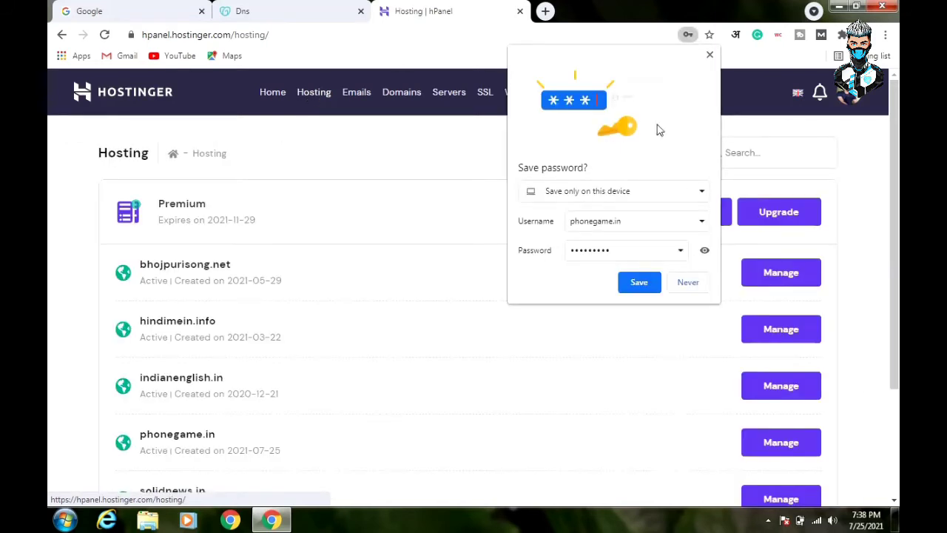
Save the new password in Chrome and open phonegame.in's hosting account page.
{"action": "left_click", "coordinate": [639, 284]}
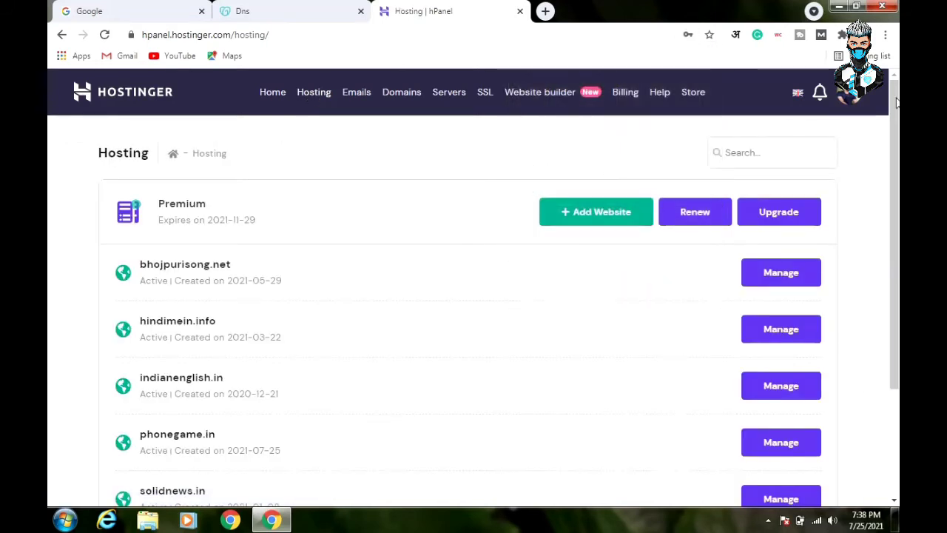
{"action": "scroll", "coordinate": [897, 191], "scroll_direction": "down", "scroll_amount": 1}
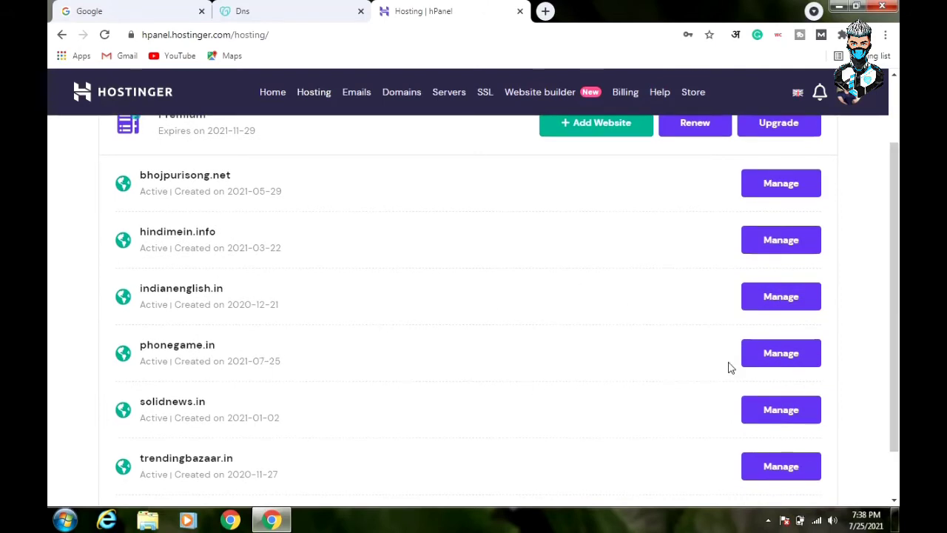
{"action": "left_click", "coordinate": [769, 355]}
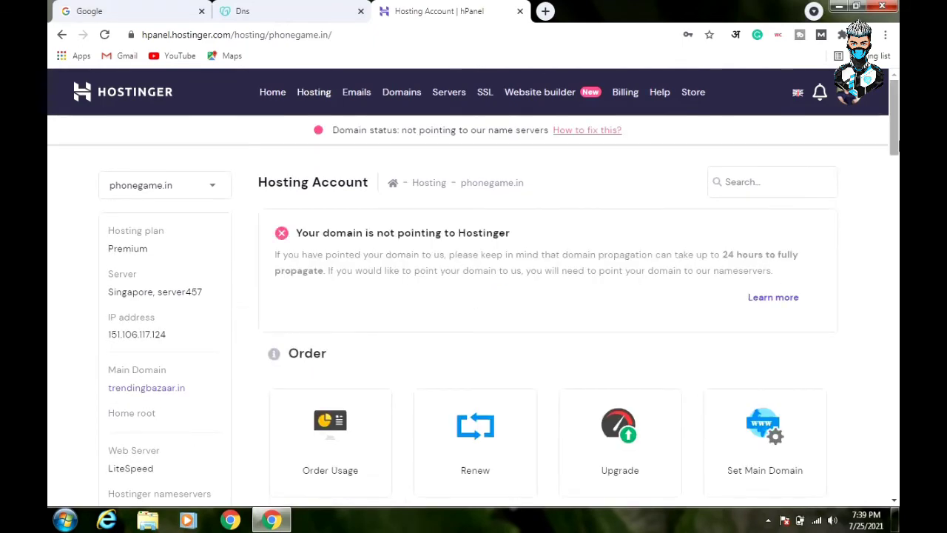
Copy ns1.dns-parking.com from phonegame.in's Hostinger nameserver details.
{"action": "scroll", "coordinate": [474, 333], "scroll_direction": "down", "scroll_amount": 3}
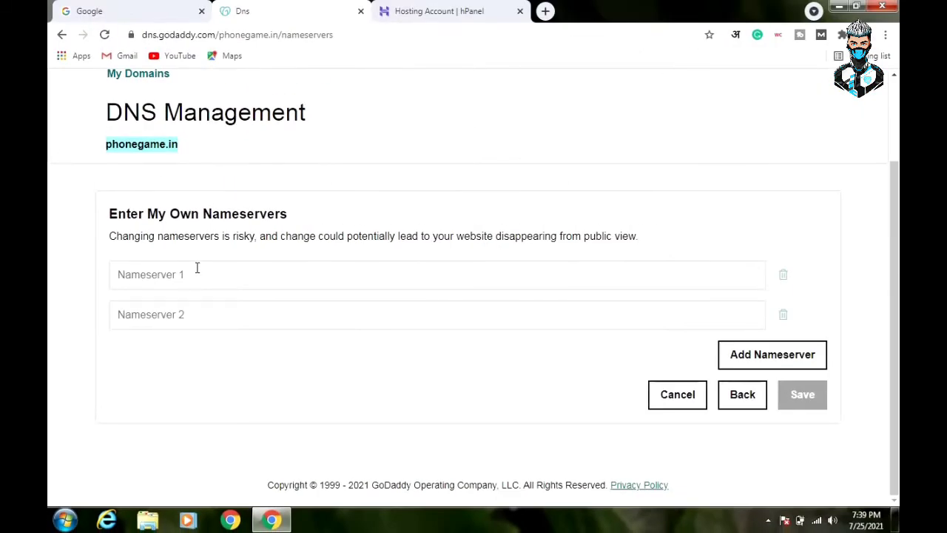
{"action": "left_click", "coordinate": [377, 9]}
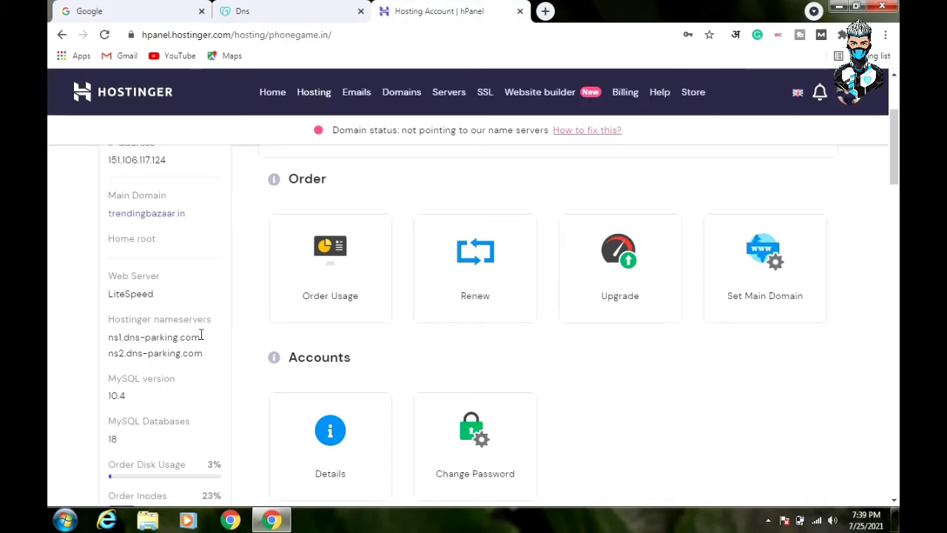
{"action": "left_click_drag", "start_coordinate": [142, 337], "coordinate": [109, 336]}
{"action": "key", "text": "ctrl+c"}
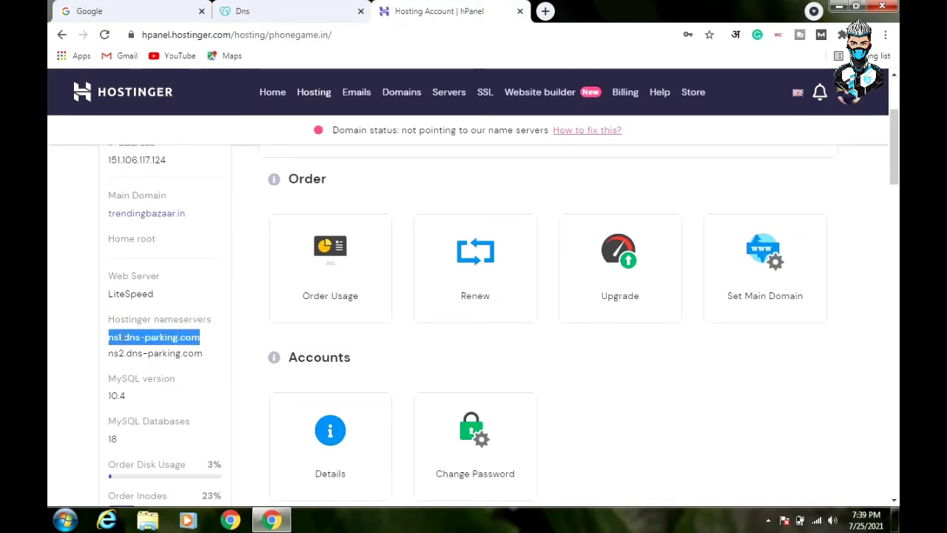
Enter ns1.dns-parking.com and ns2.dns-parking.com as GoDaddy Nameservers 1 and 2, then save.
{"action": "left_click", "coordinate": [314, 6]}
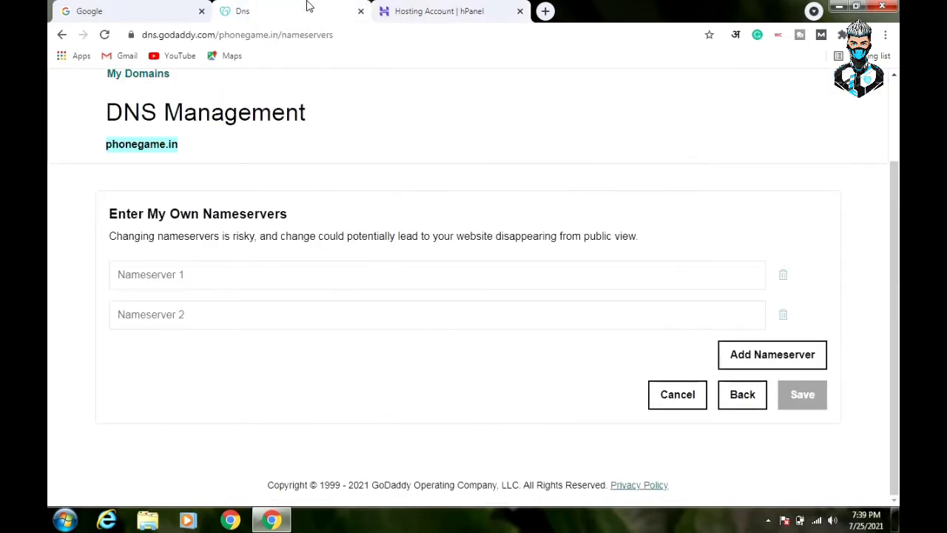
{"action": "left_click", "coordinate": [233, 274]}
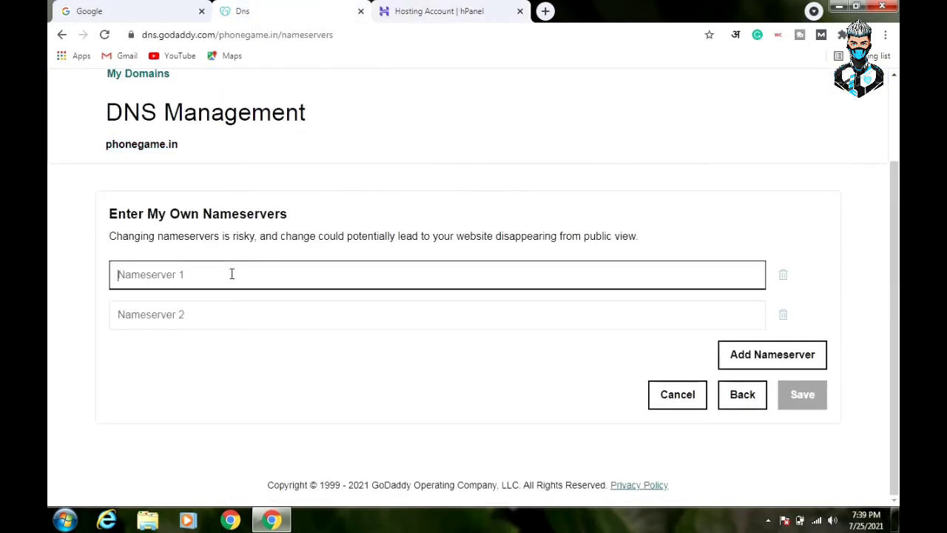
{"action": "key", "text": "ctrl+v"}
{"action": "key", "text": "ctrl+Tab"}
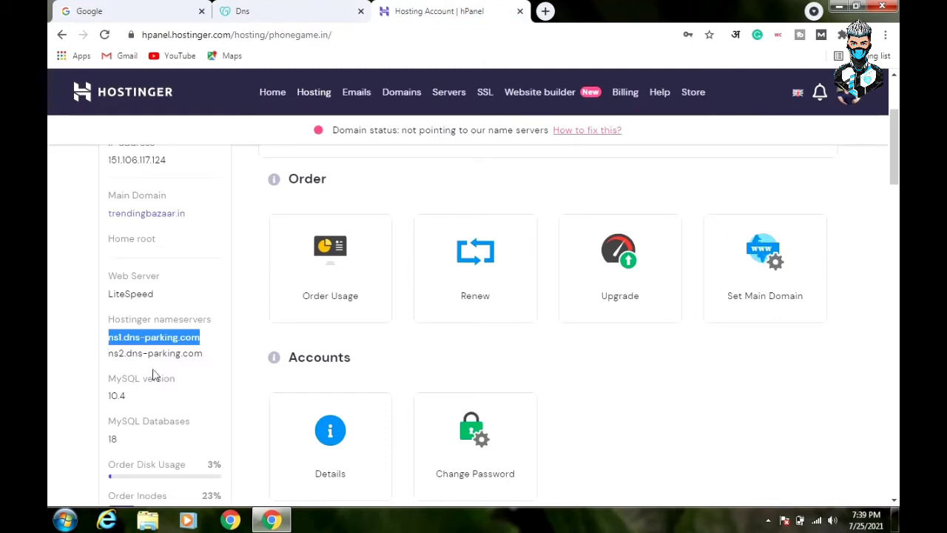
{"action": "left_click_drag", "start_coordinate": [200, 353], "coordinate": [107, 353]}
{"action": "key", "text": "ctrl+c"}
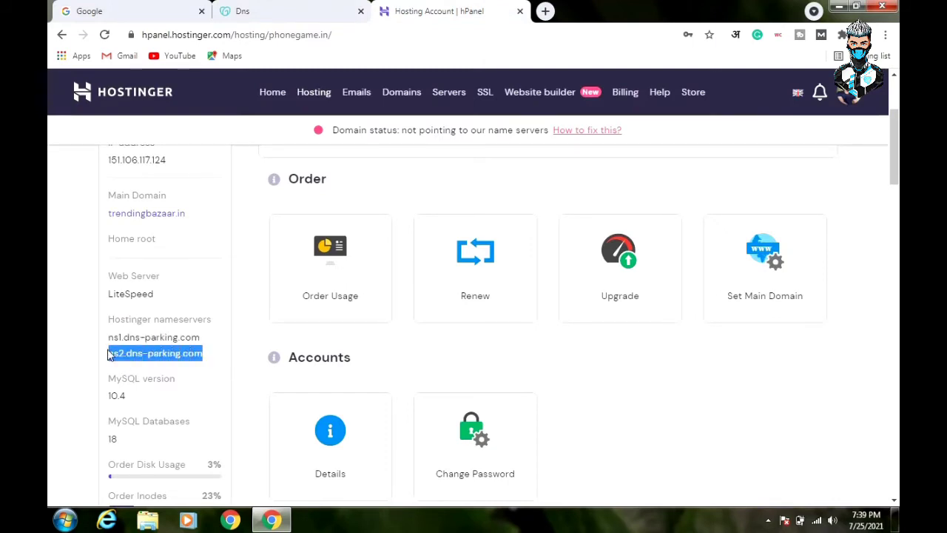
{"action": "left_click", "coordinate": [252, 8]}
{"action": "left_click", "coordinate": [280, 307]}
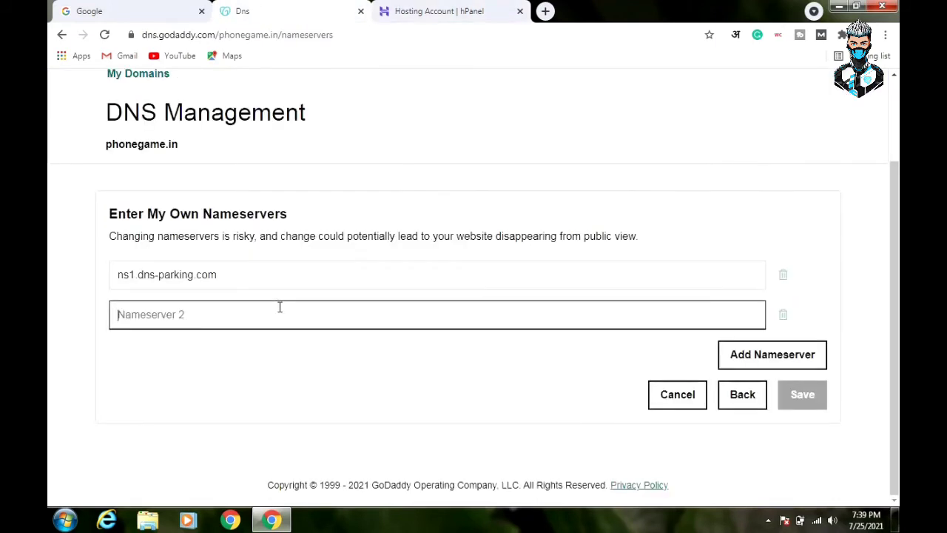
{"action": "key", "text": "ctrl+v"}
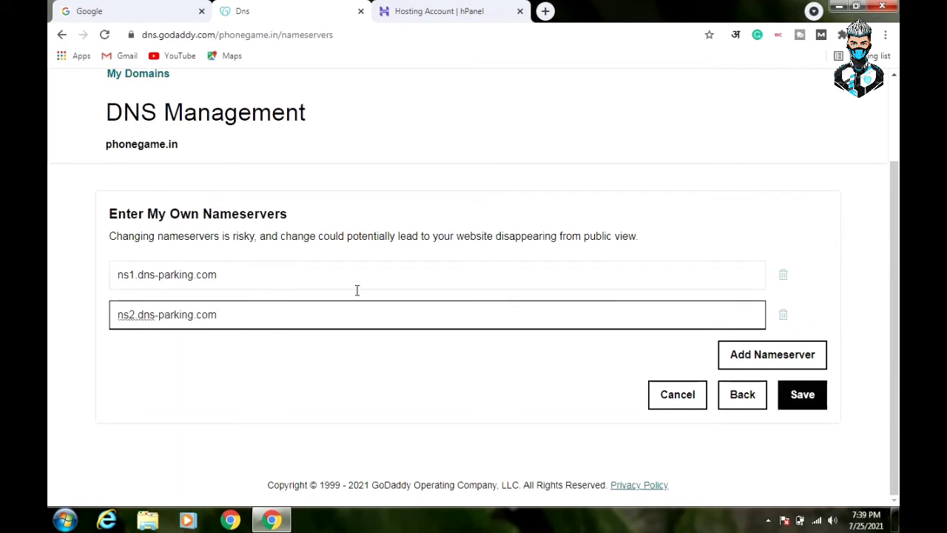
{"action": "left_click", "coordinate": [805, 398]}
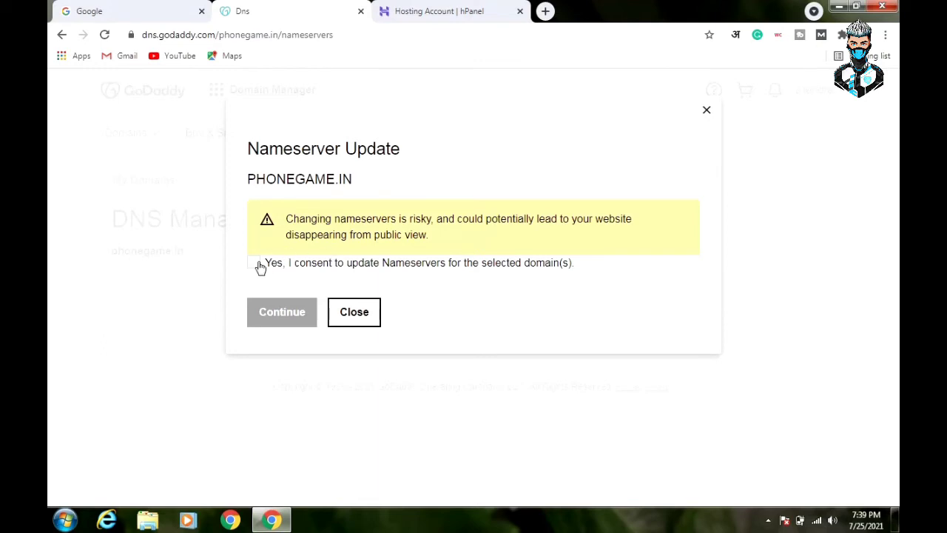
Tick the consent box and continue with phonegame.in's nameserver update.
{"action": "left_click", "coordinate": [255, 264]}
{"action": "left_click", "coordinate": [290, 313]}
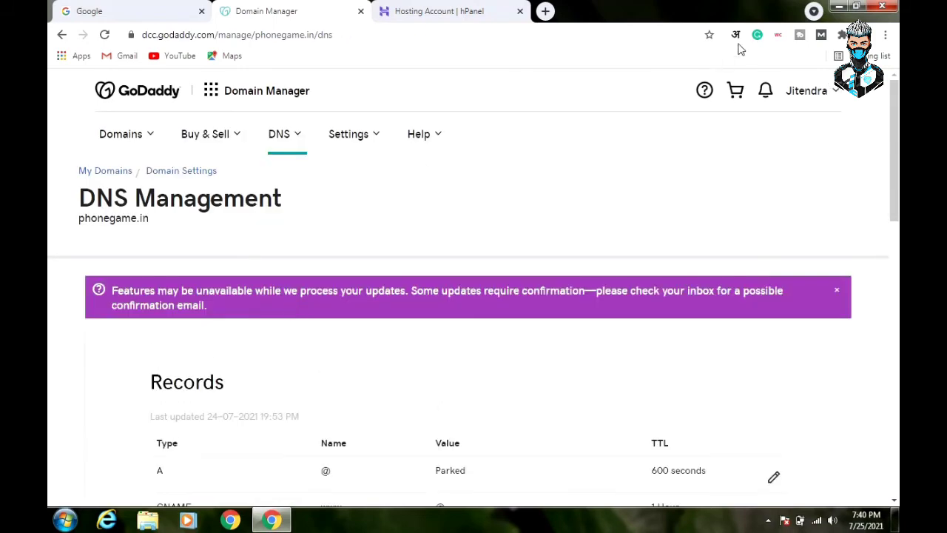
Reload phonegame.in's DNS page to verify the dns-parking.com nameservers, then return to hPanel.
{"action": "mouse_move", "coordinate": [896, 111]}
{"action": "left_mouse_down"}
{"action": "mouse_move", "coordinate": [893, 295]}
{"action": "mouse_move", "coordinate": [896, 122]}
{"action": "left_mouse_up"}
{"action": "left_click", "coordinate": [105, 35]}
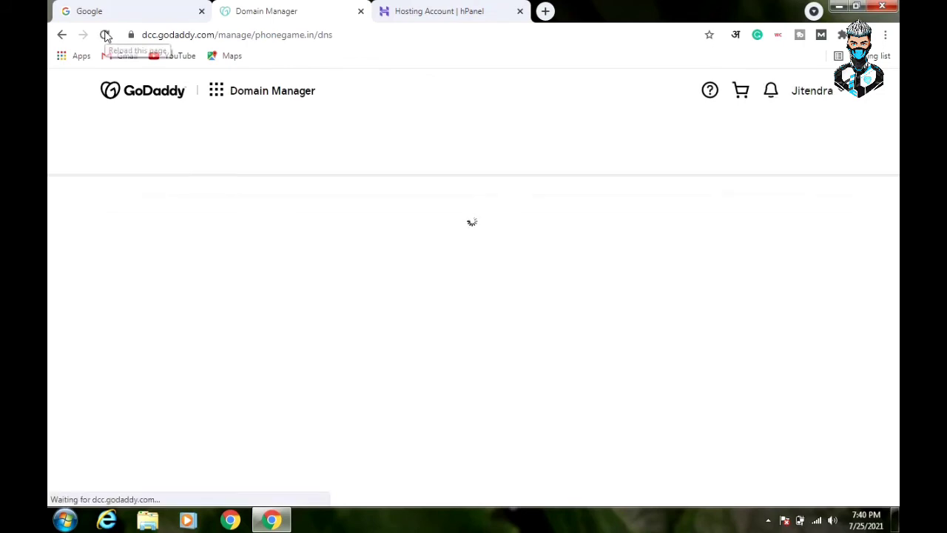
{"action": "left_click_drag", "start_coordinate": [897, 137], "coordinate": [897, 311]}
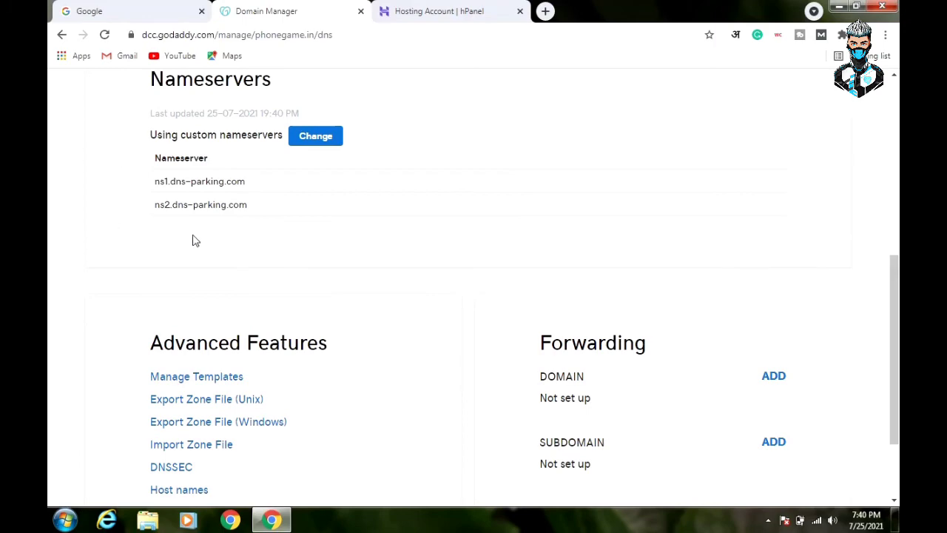
{"action": "left_click", "coordinate": [423, 9]}
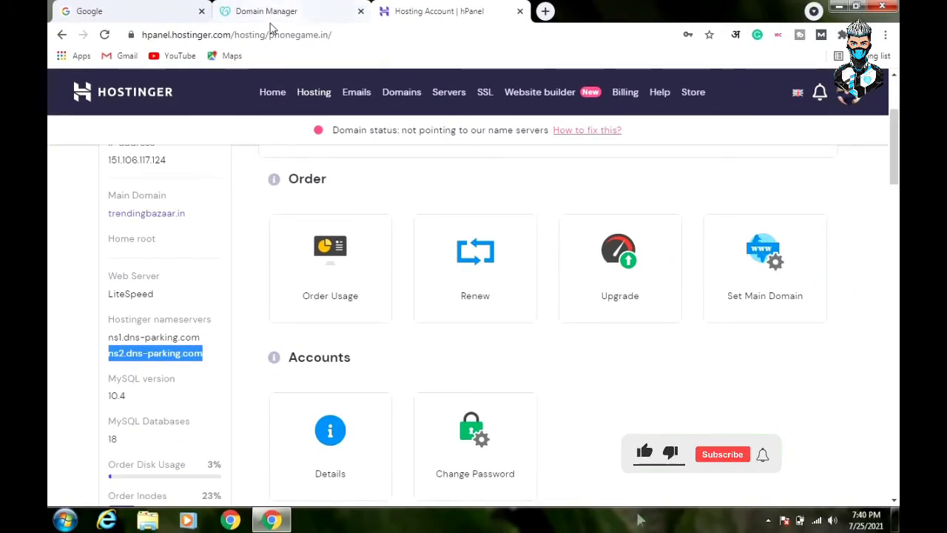
{"action": "left_click", "coordinate": [279, 12]}
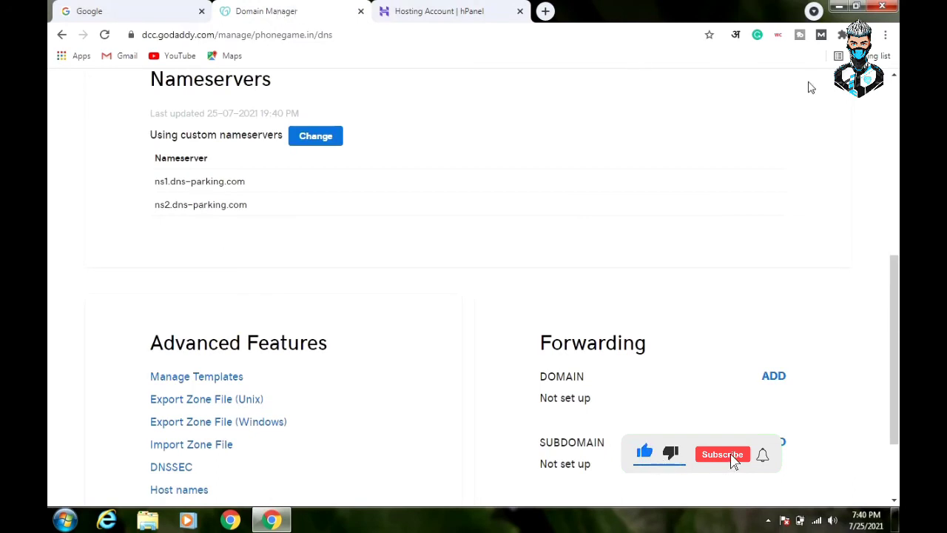
{"action": "scroll", "coordinate": [811, 87], "scroll_direction": "up", "scroll_amount": 5}
{"action": "left_click", "coordinate": [453, 8]}
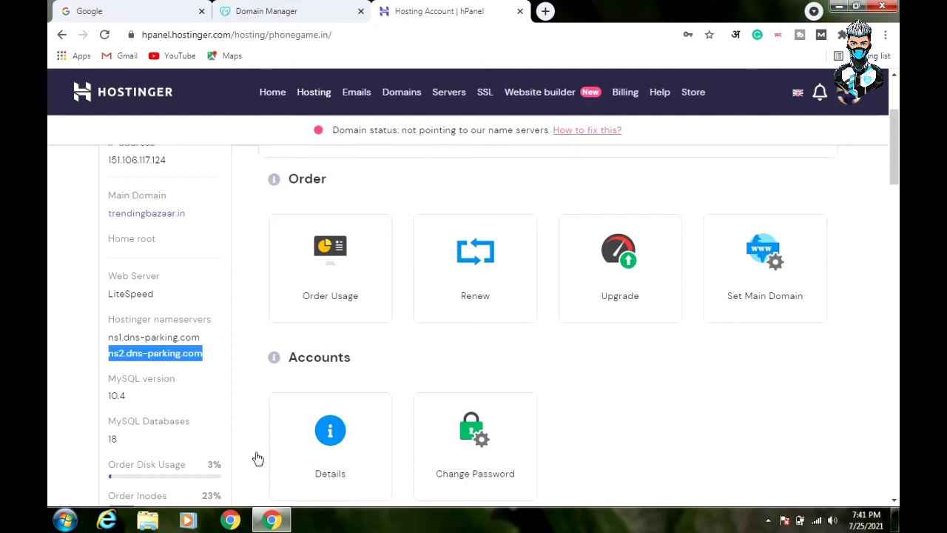
{"action": "left_click", "coordinate": [768, 520]}
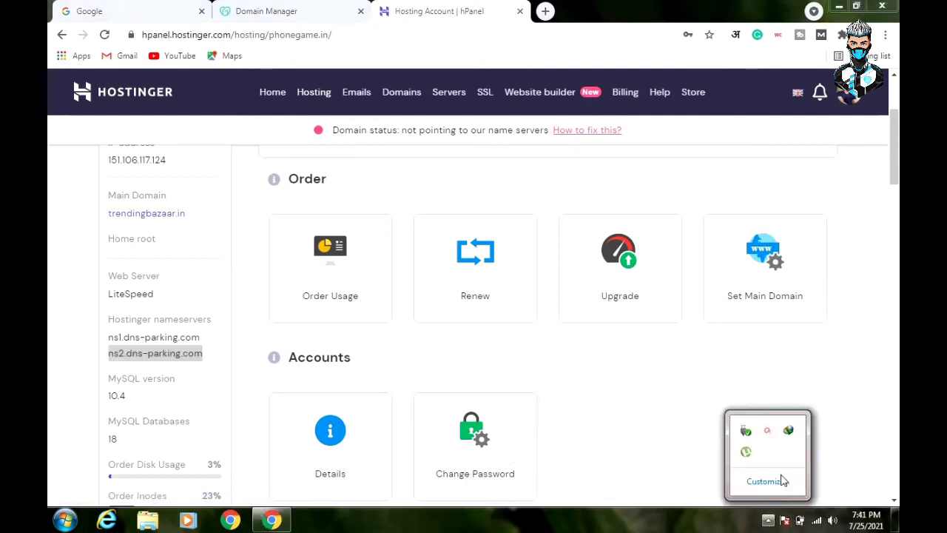